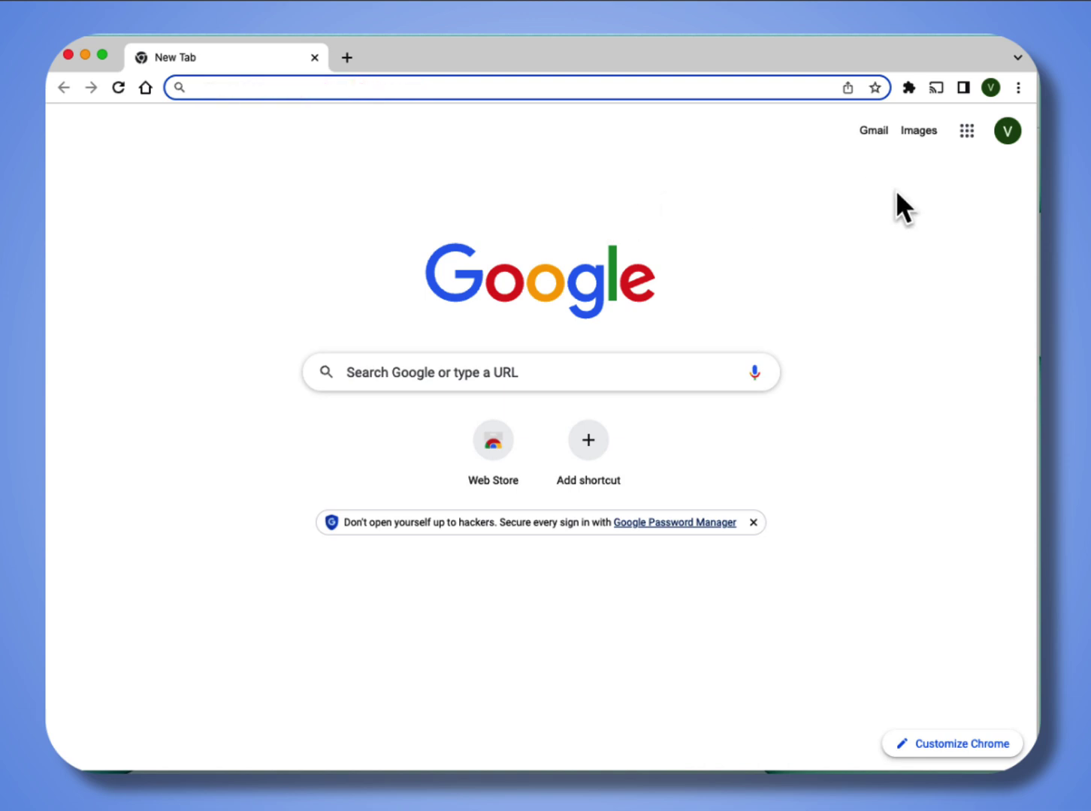
Show the Google apps list from Chrome's new tab page
{"action": "left_click", "coordinate": [967, 132]}
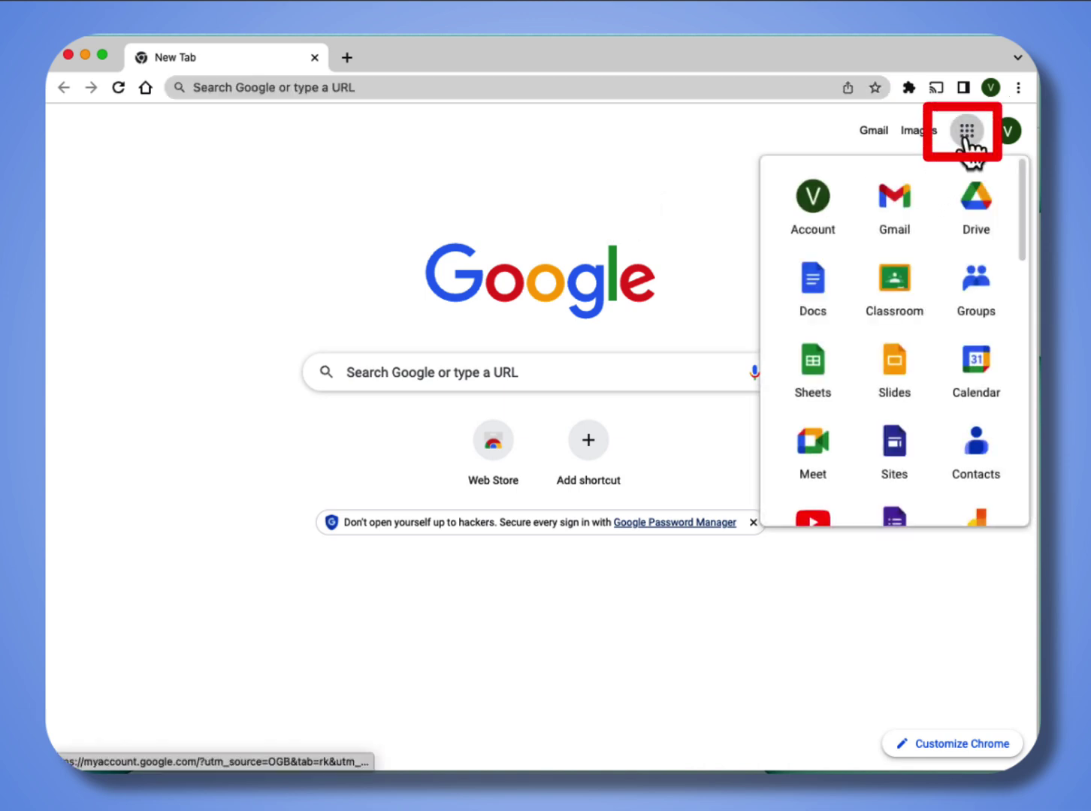
Open Google Groups and start a new group named 'showinggroups', proceeding to privacy settings
{"action": "left_click", "coordinate": [971, 301]}
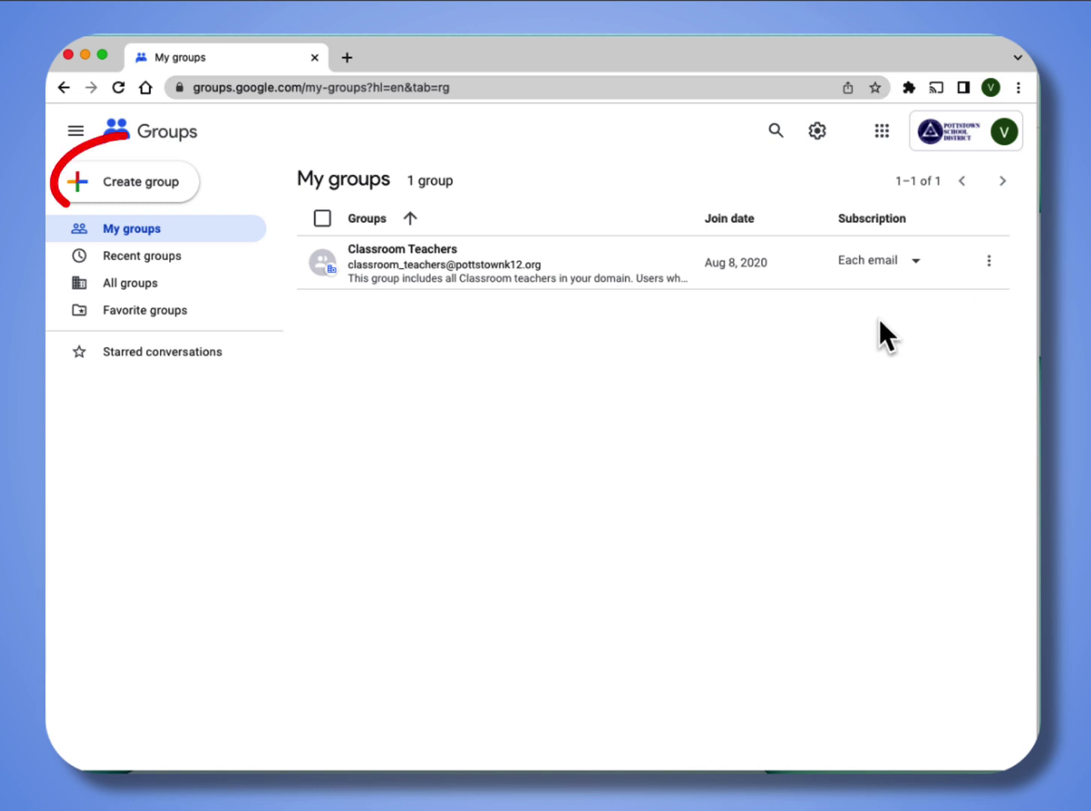
{"action": "left_click", "coordinate": [136, 181]}
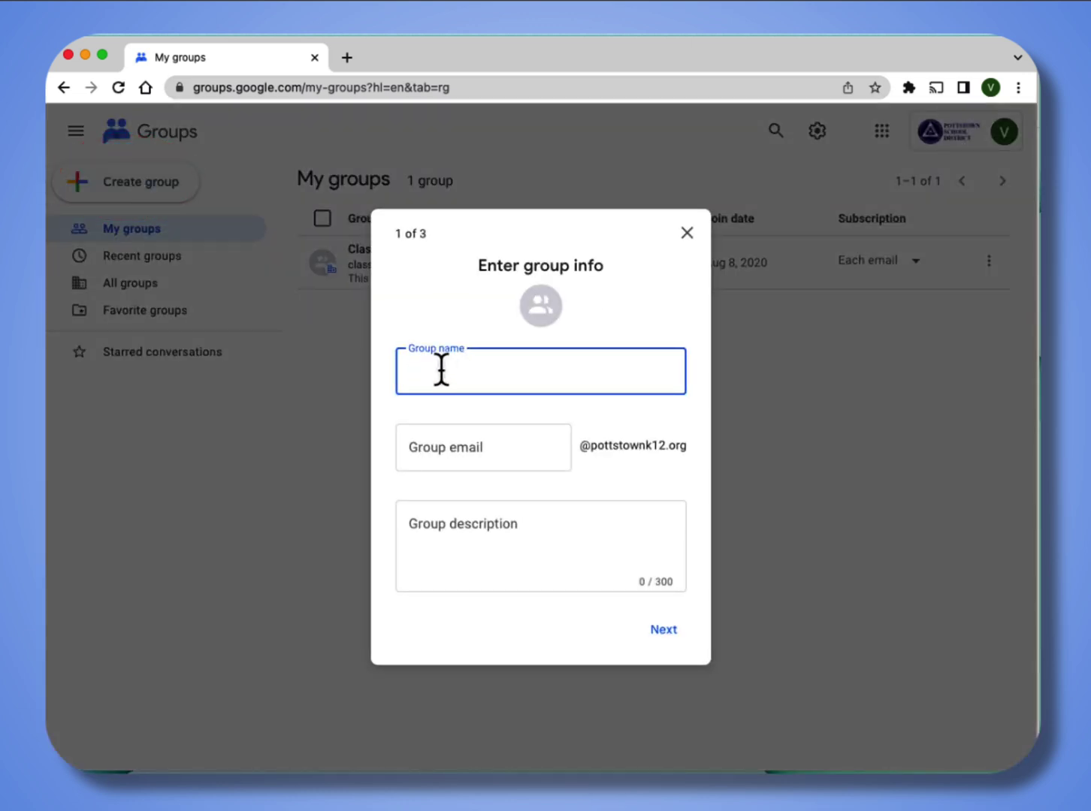
{"action": "type", "text": "showign"}
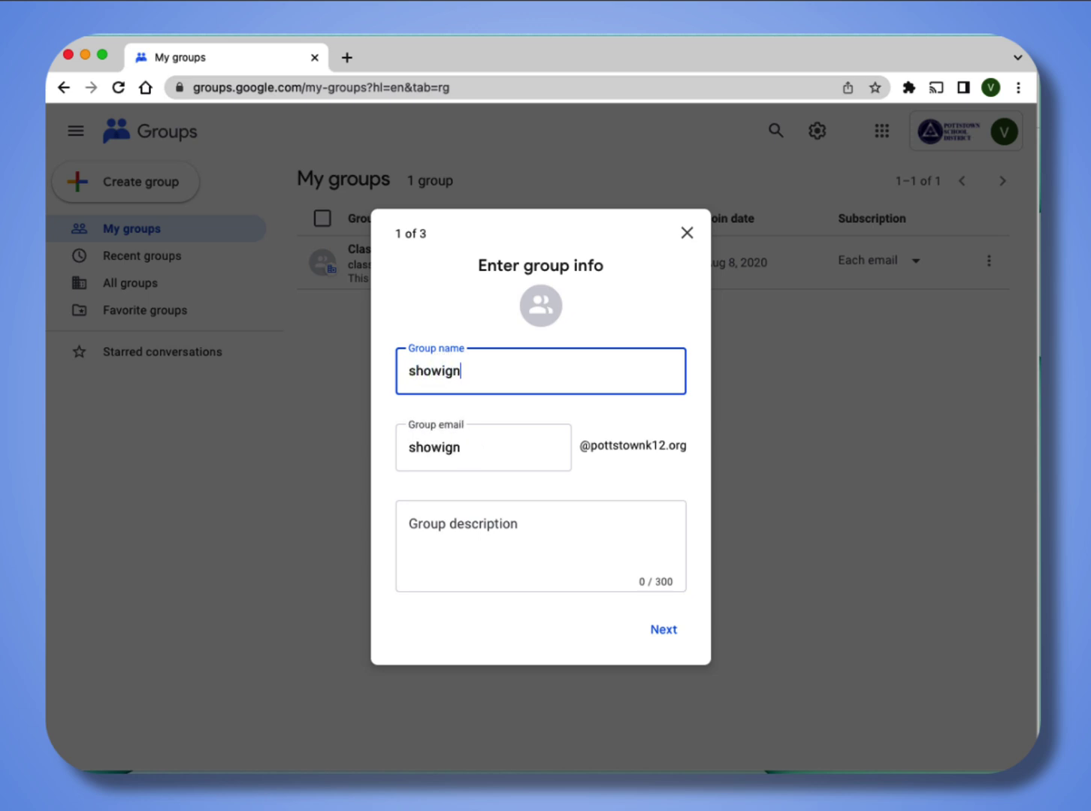
{"action": "key", "text": "BackSpace"}
{"action": "key", "text": "BackSpace"}
{"action": "type", "text": "nggroups"}
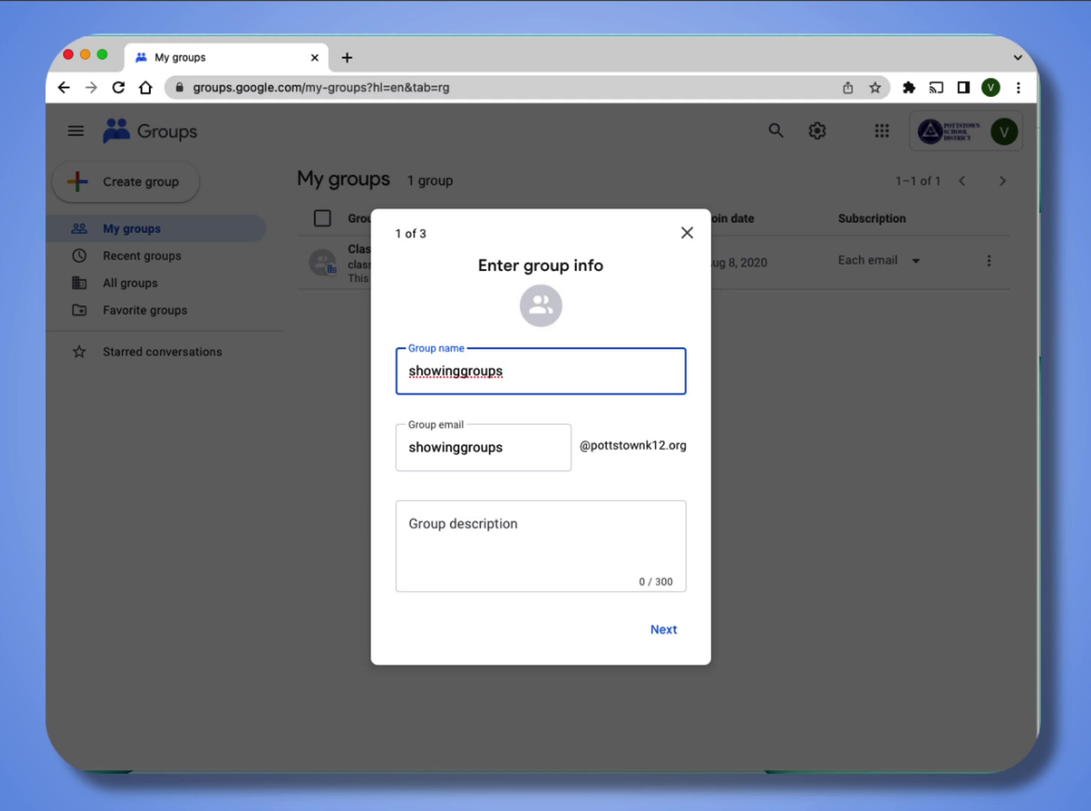
{"action": "left_click", "coordinate": [661, 630]}
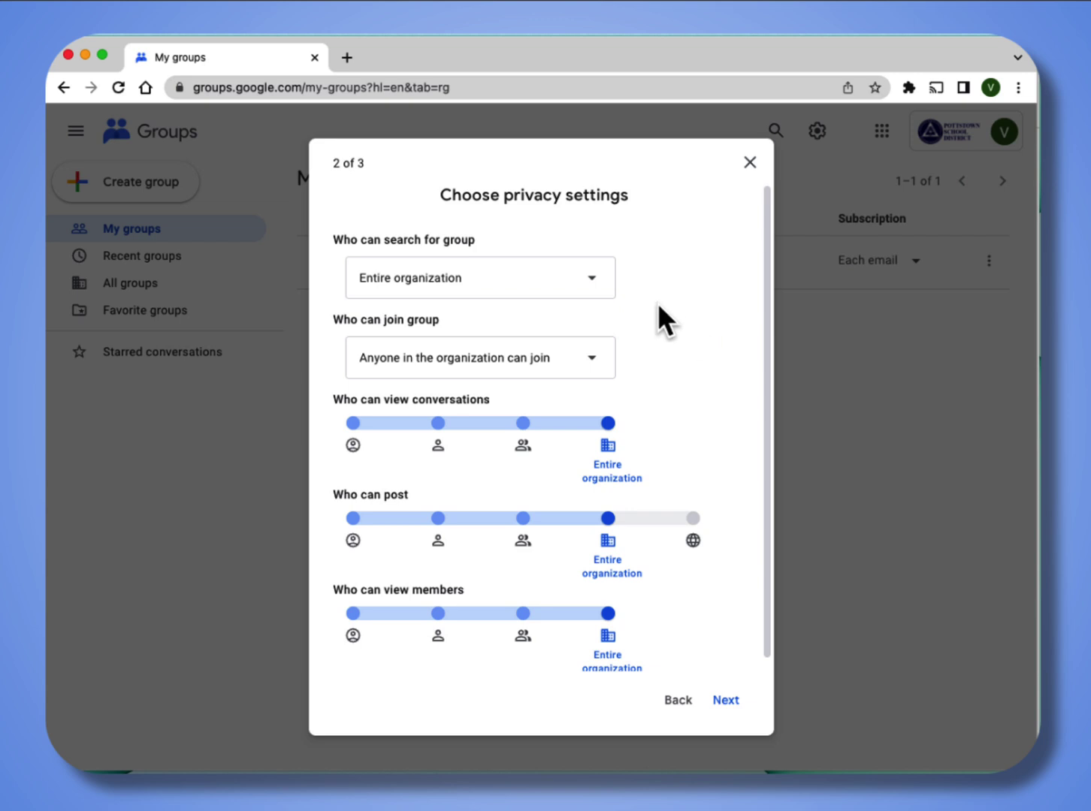
Keep search at Entire organization and joining open to anyone in the organization, then continue
{"action": "left_click", "coordinate": [594, 280]}
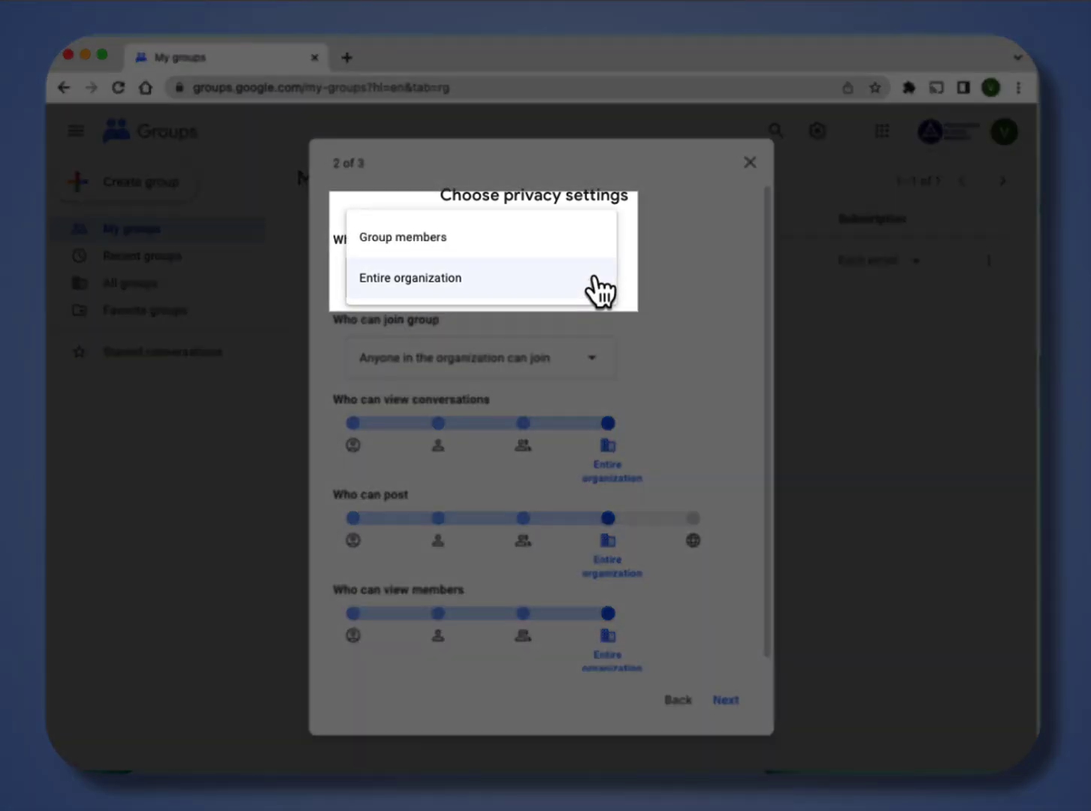
{"action": "left_click", "coordinate": [687, 338]}
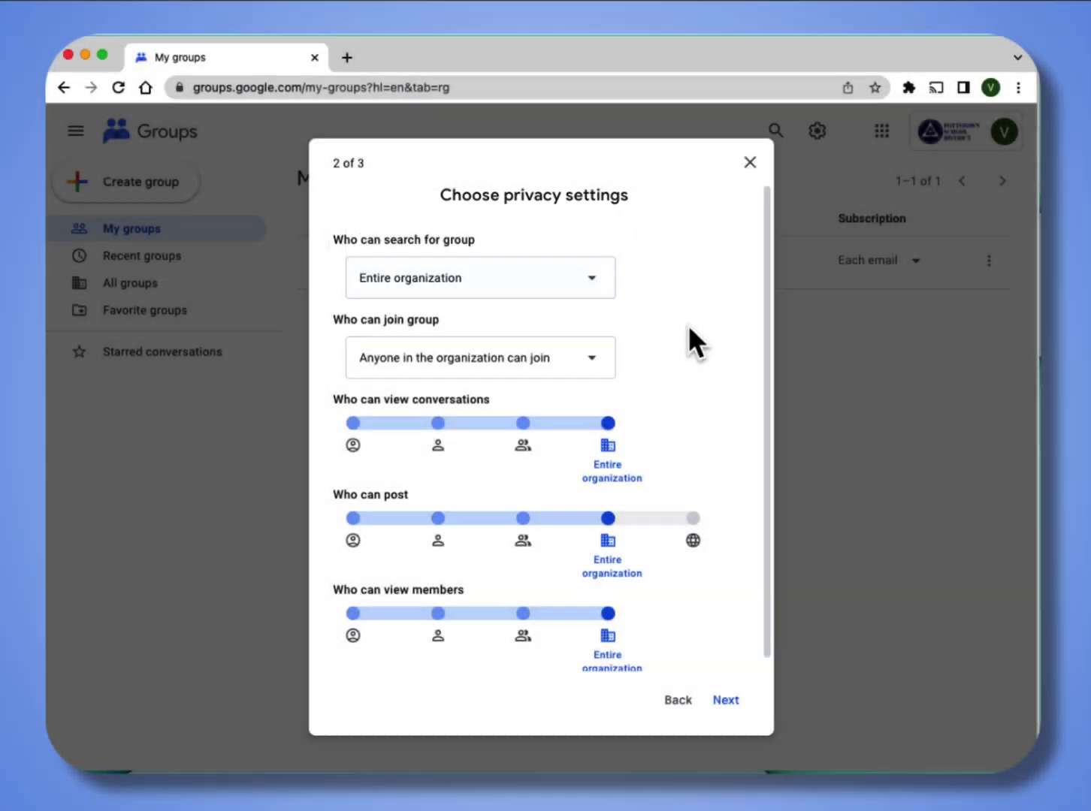
{"action": "left_click", "coordinate": [593, 365]}
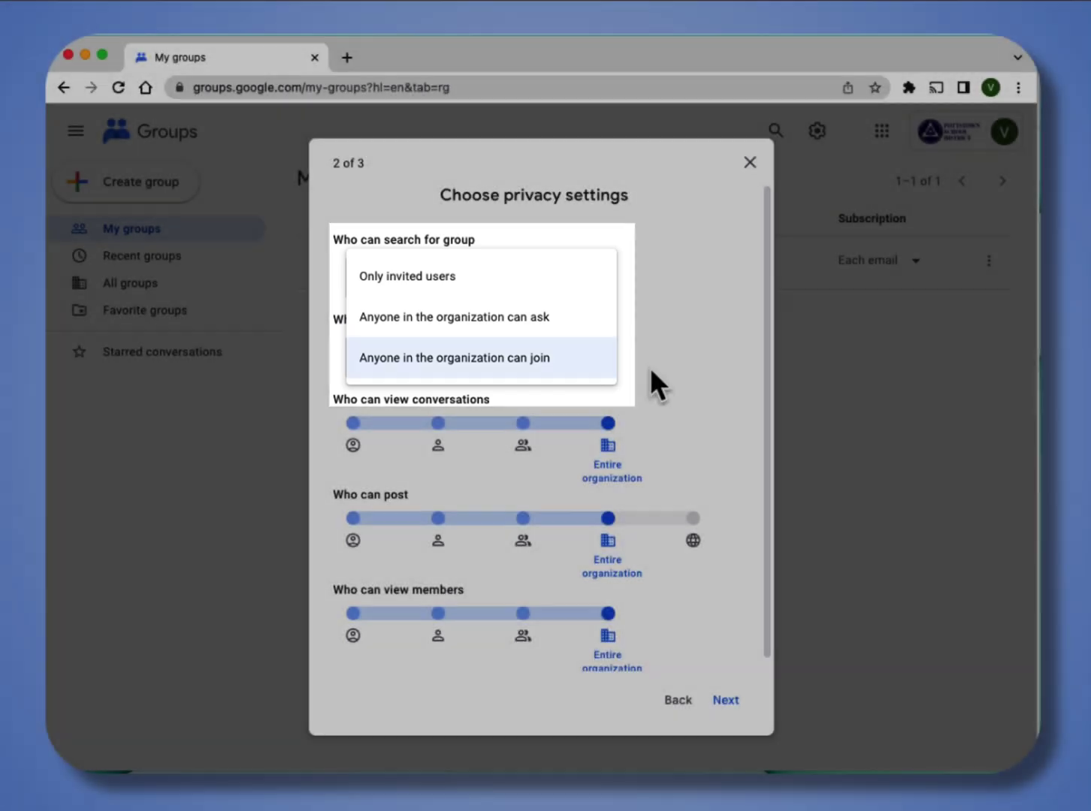
{"action": "left_click", "coordinate": [700, 376]}
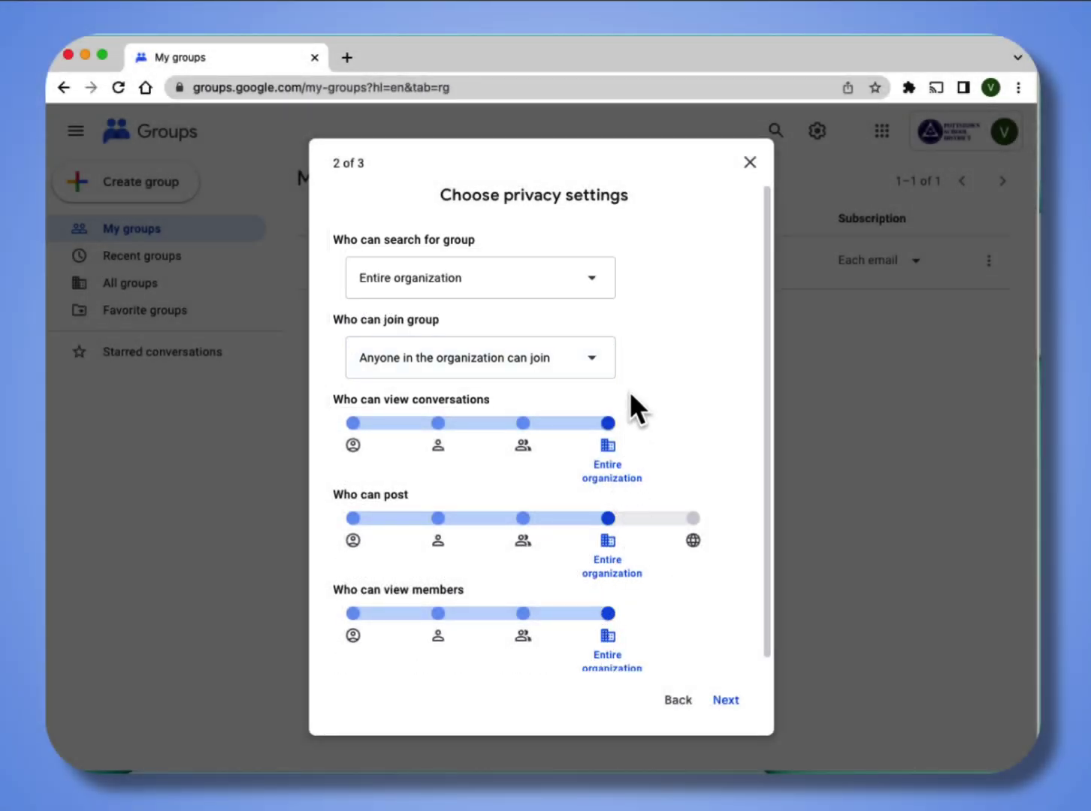
{"action": "left_click", "coordinate": [724, 700]}
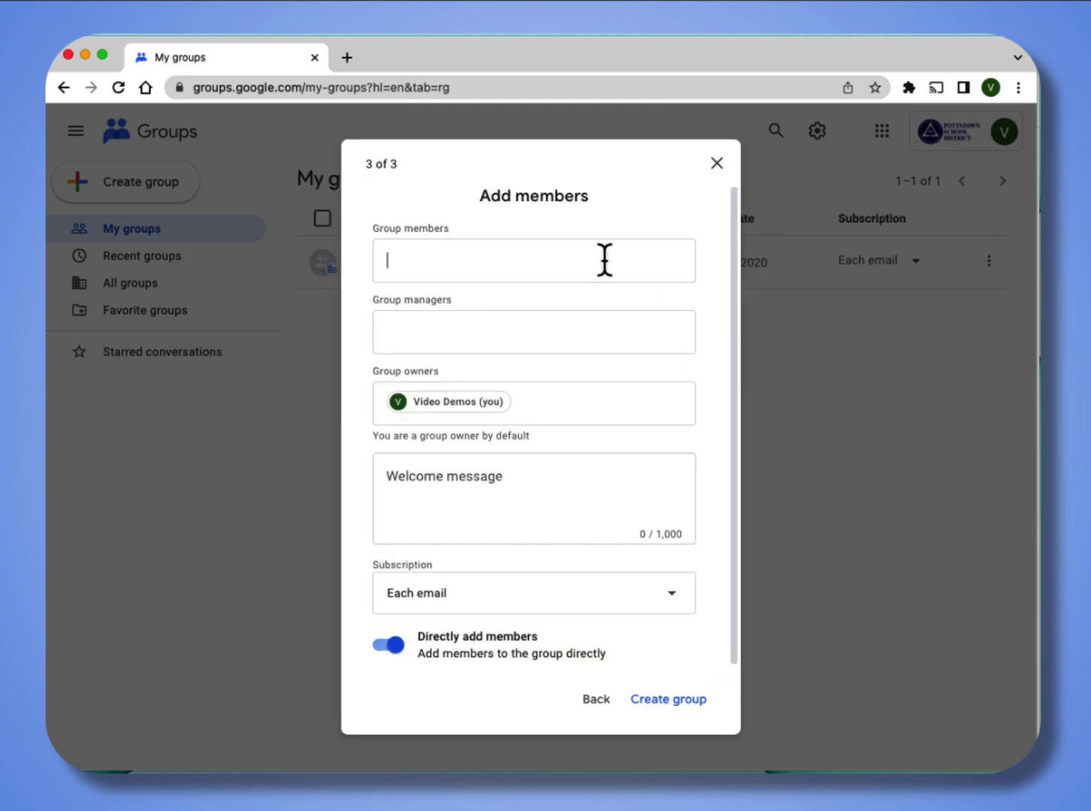
Add an organization contact from the autocomplete suggestions as a group member
{"action": "type", "text": "c"}
{"action": "left_click", "coordinate": [526, 324]}
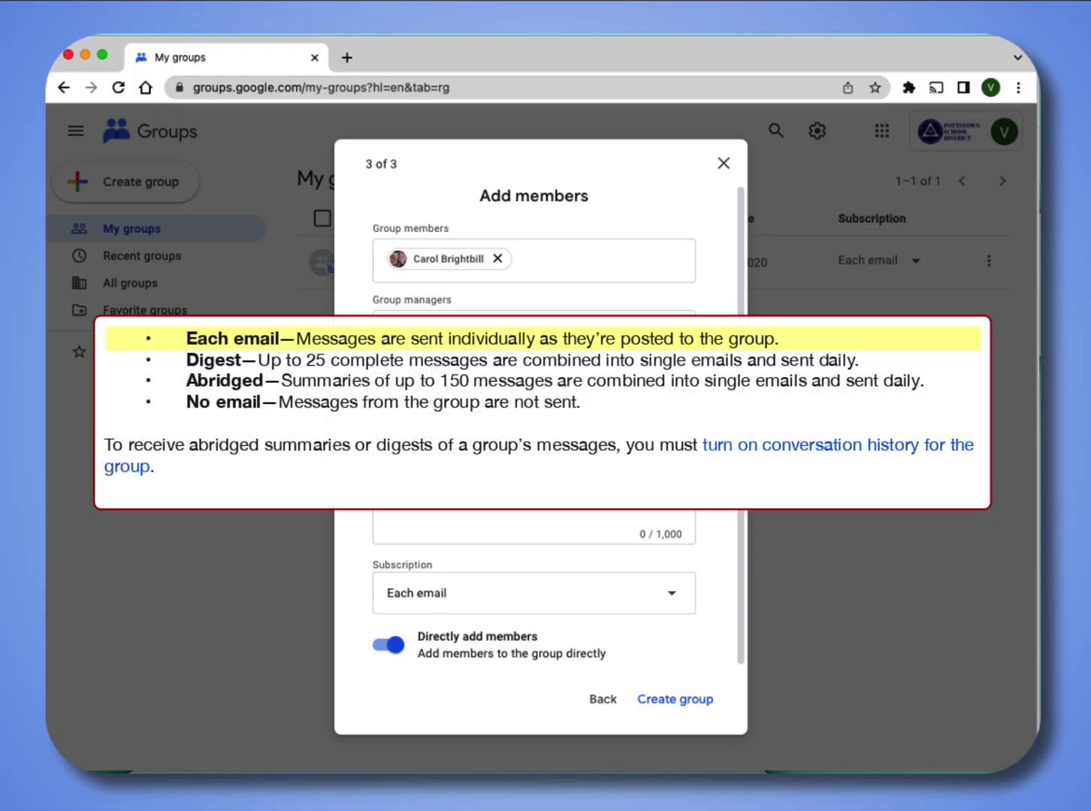
Keep Each email delivery, create the group, and open its new two-member group page
{"action": "left_click", "coordinate": [682, 609]}
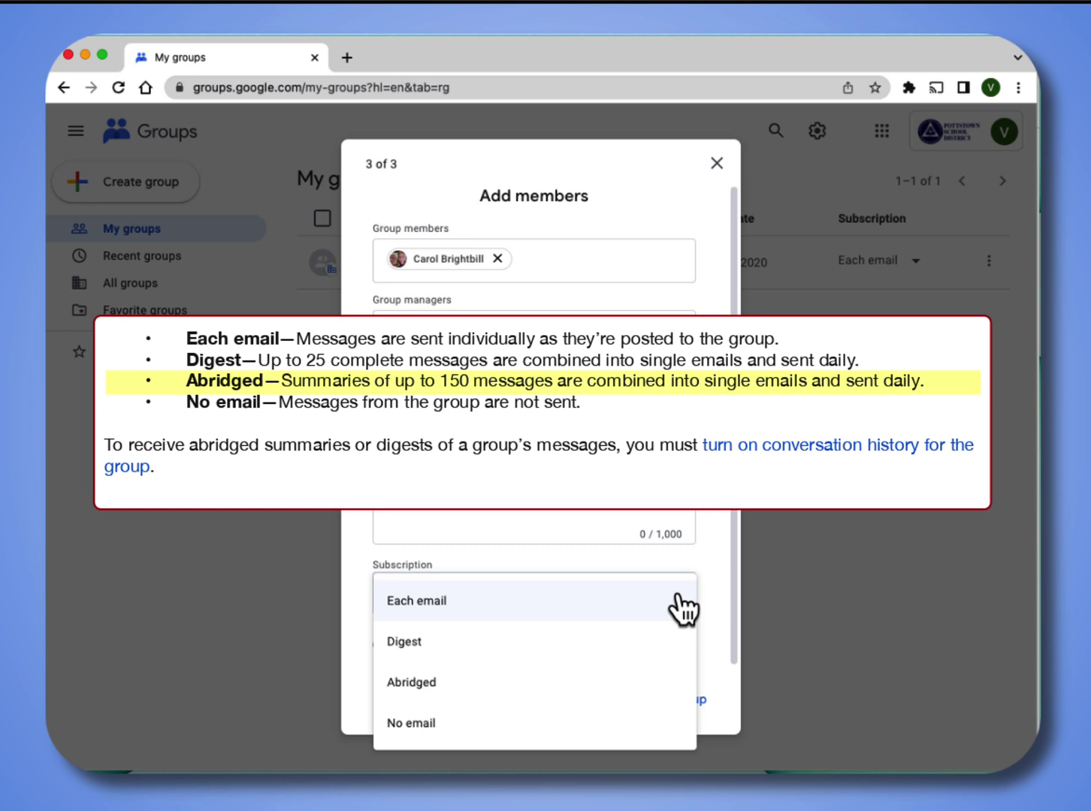
{"action": "left_click", "coordinate": [683, 604]}
{"action": "left_click", "coordinate": [677, 701]}
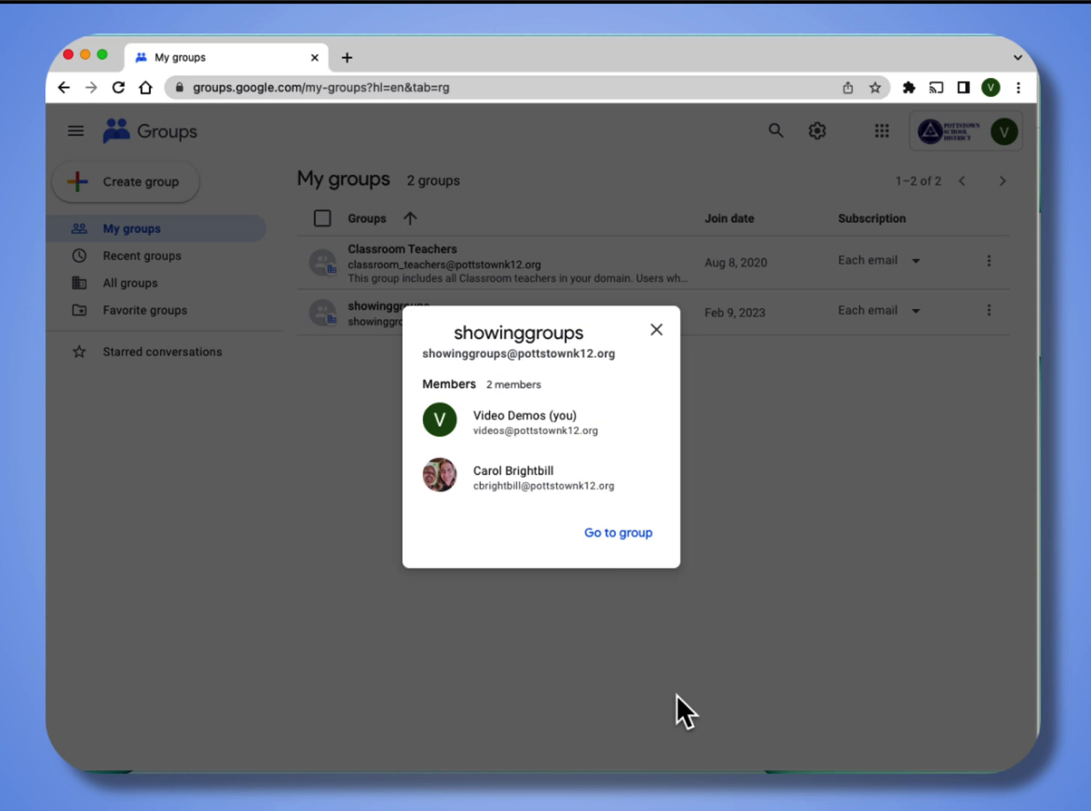
{"action": "left_click", "coordinate": [620, 535]}
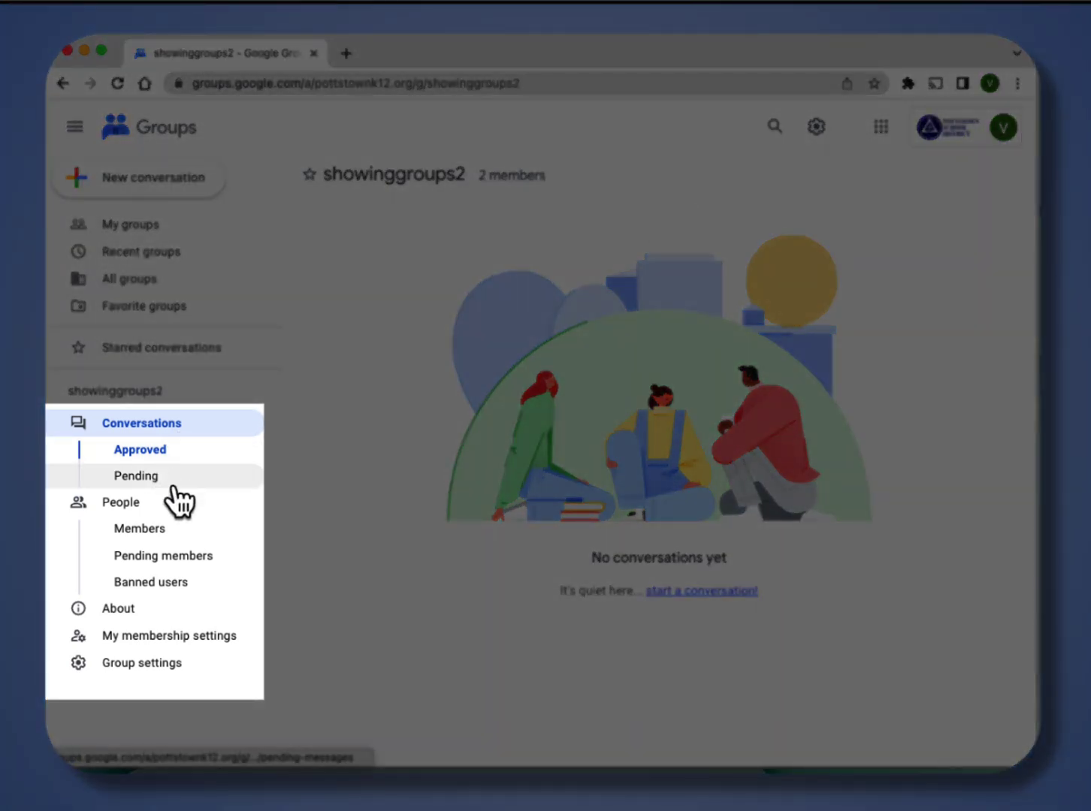
Review the group's Members, Banned users and My membership settings pages
{"action": "left_click", "coordinate": [146, 526]}
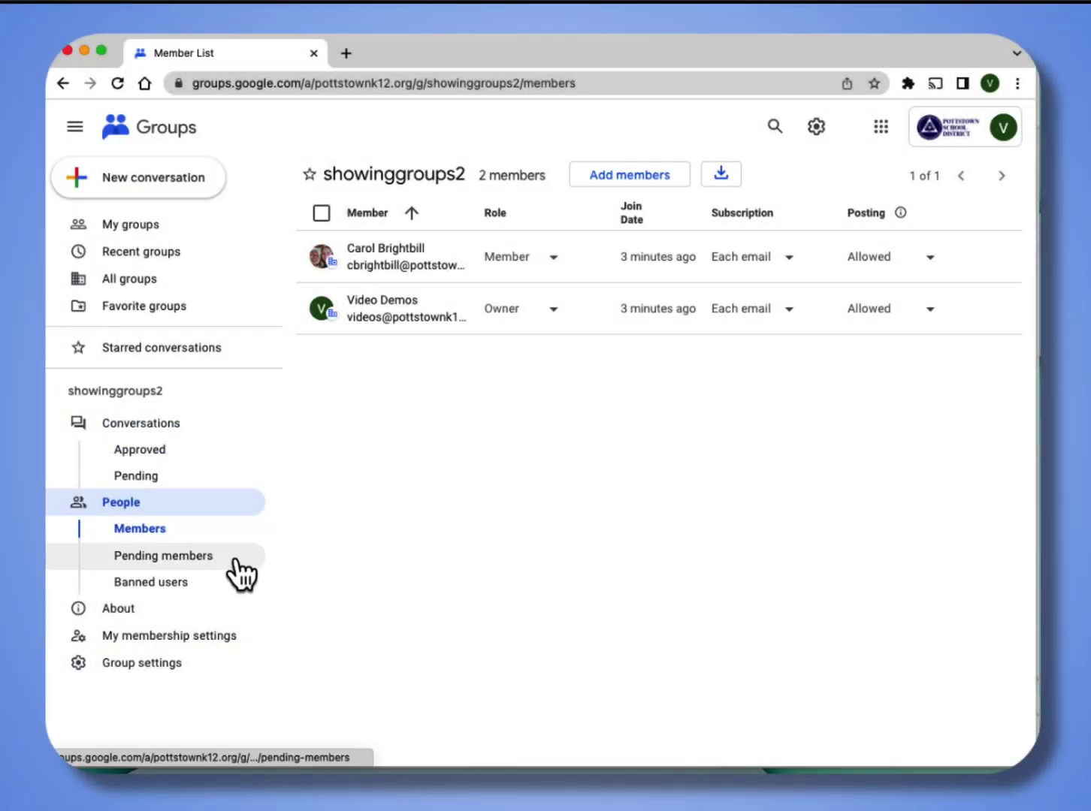
{"action": "left_click", "coordinate": [180, 584]}
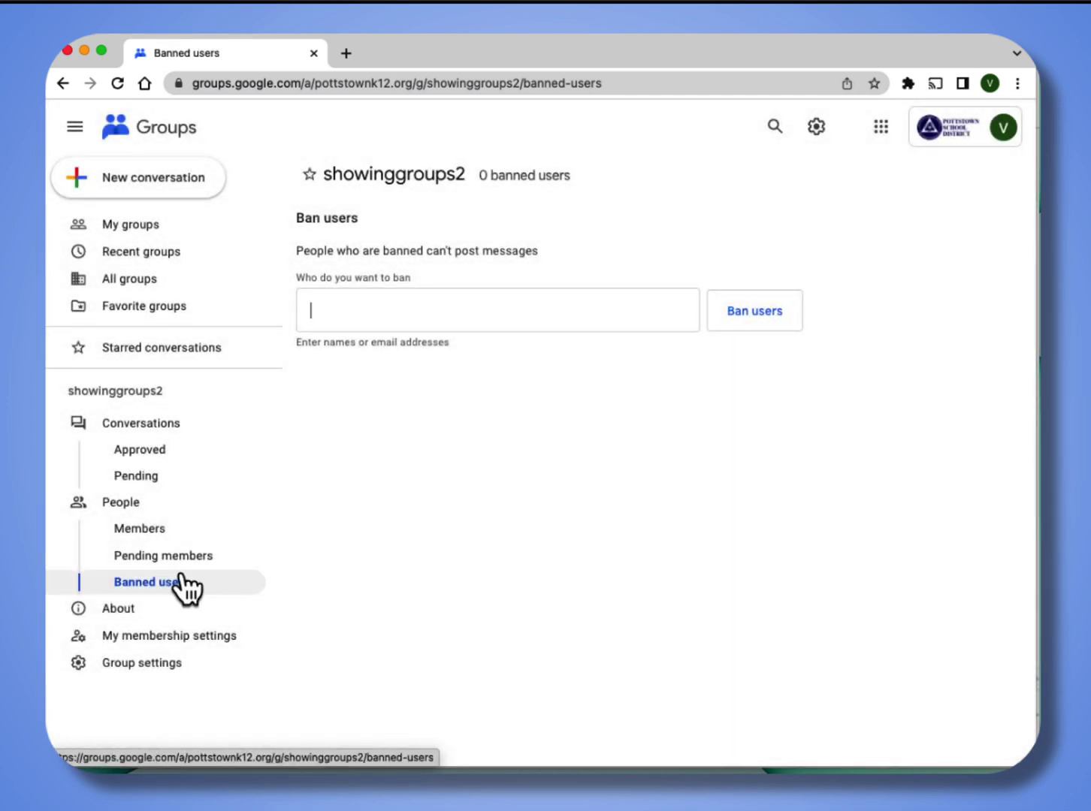
{"action": "left_click", "coordinate": [171, 637]}
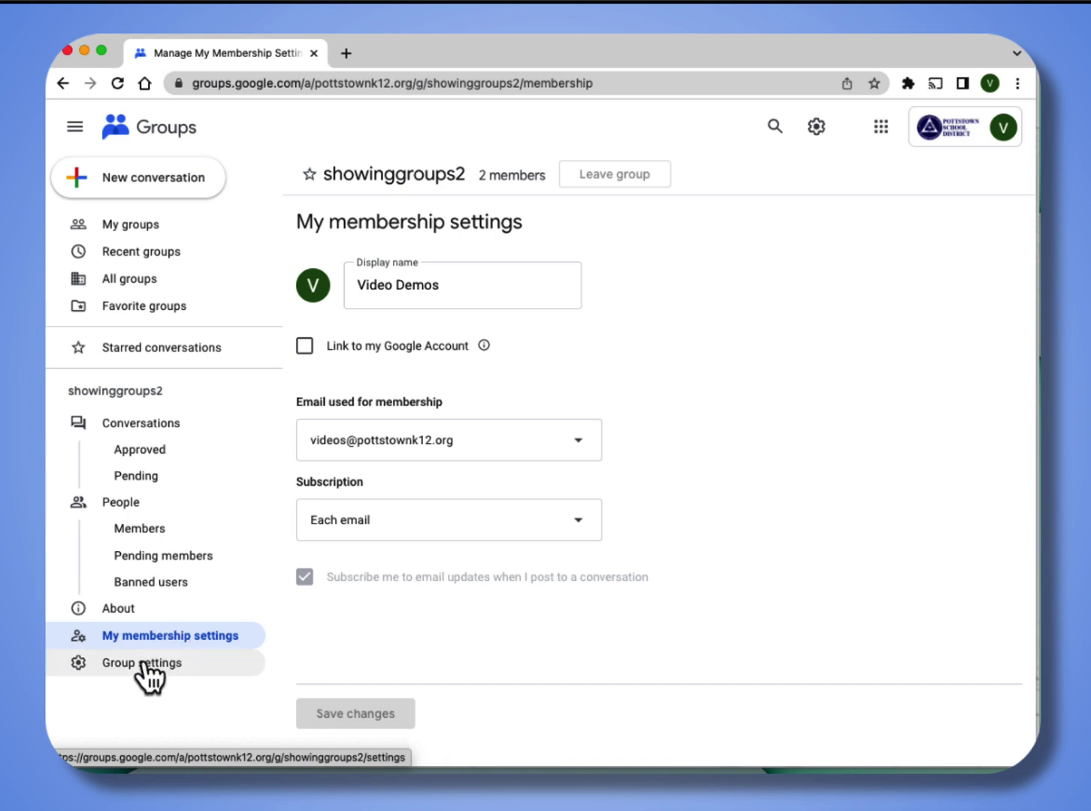
Look through the group settings from General down to Delete group and back to the top
{"action": "left_click", "coordinate": [142, 663]}
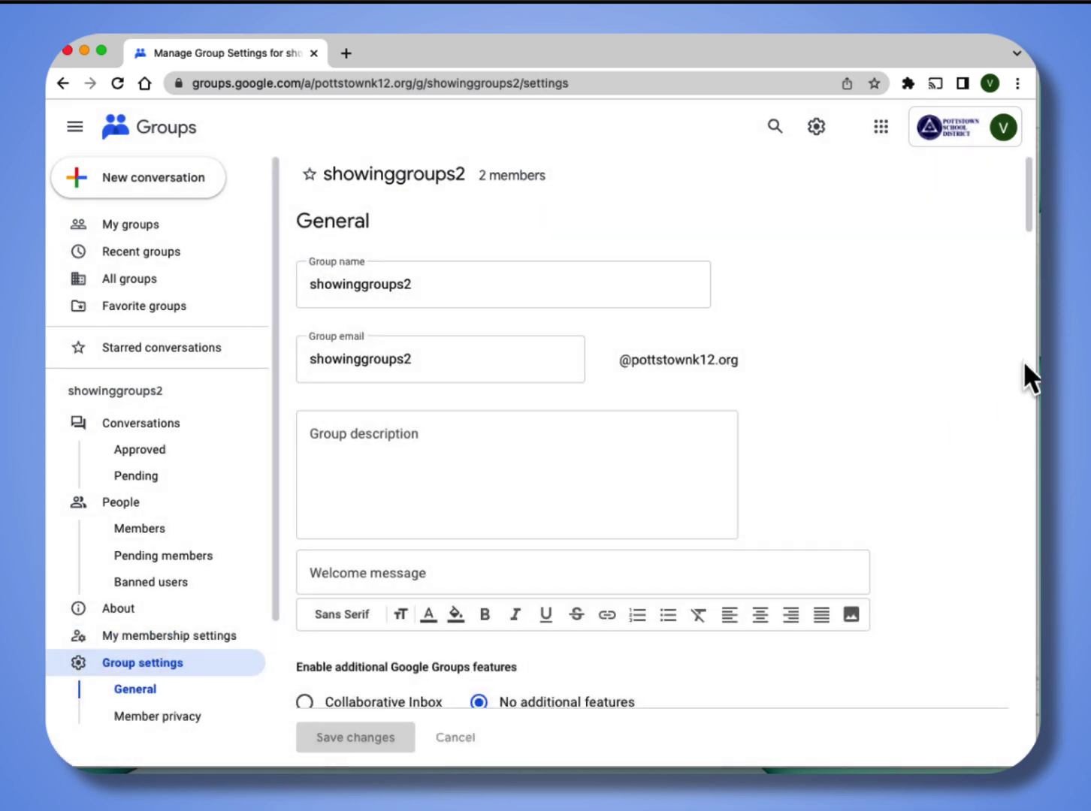
{"action": "left_click_drag", "start_coordinate": [1027, 202], "coordinate": [1009, 396]}
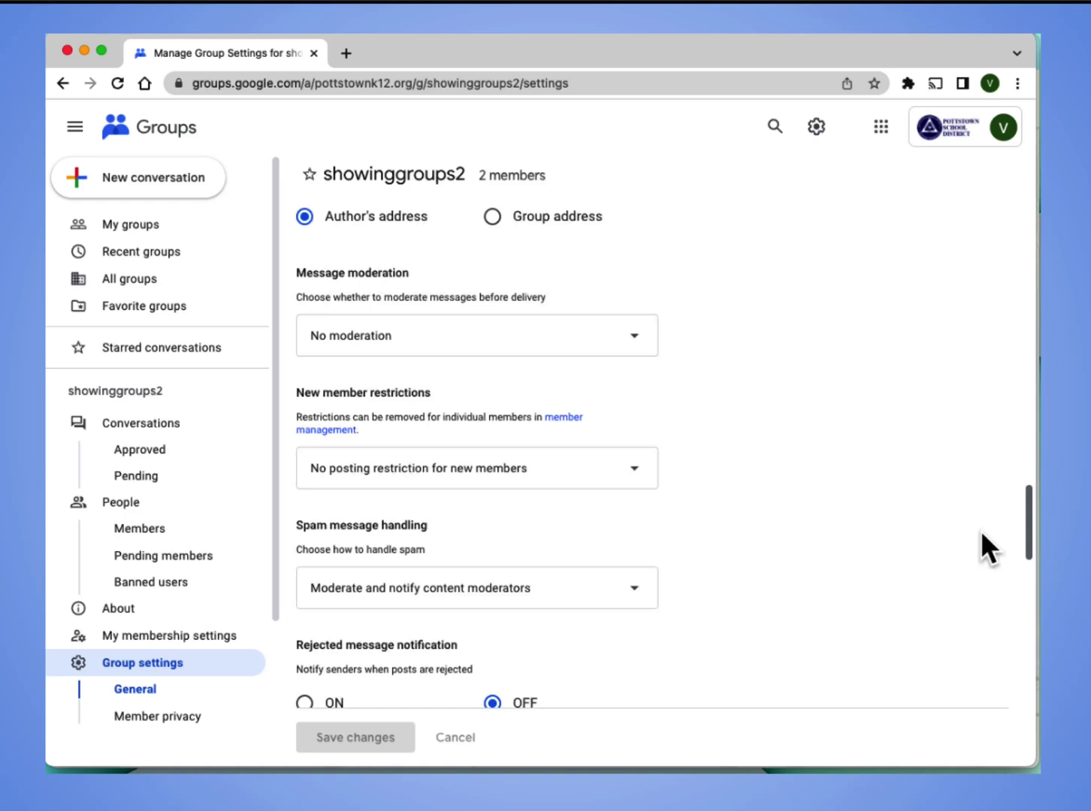
{"action": "scroll", "coordinate": [978, 538], "scroll_direction": "down", "scroll_amount": 3}
{"action": "scroll", "coordinate": [976, 547], "scroll_direction": "down", "scroll_amount": 15}
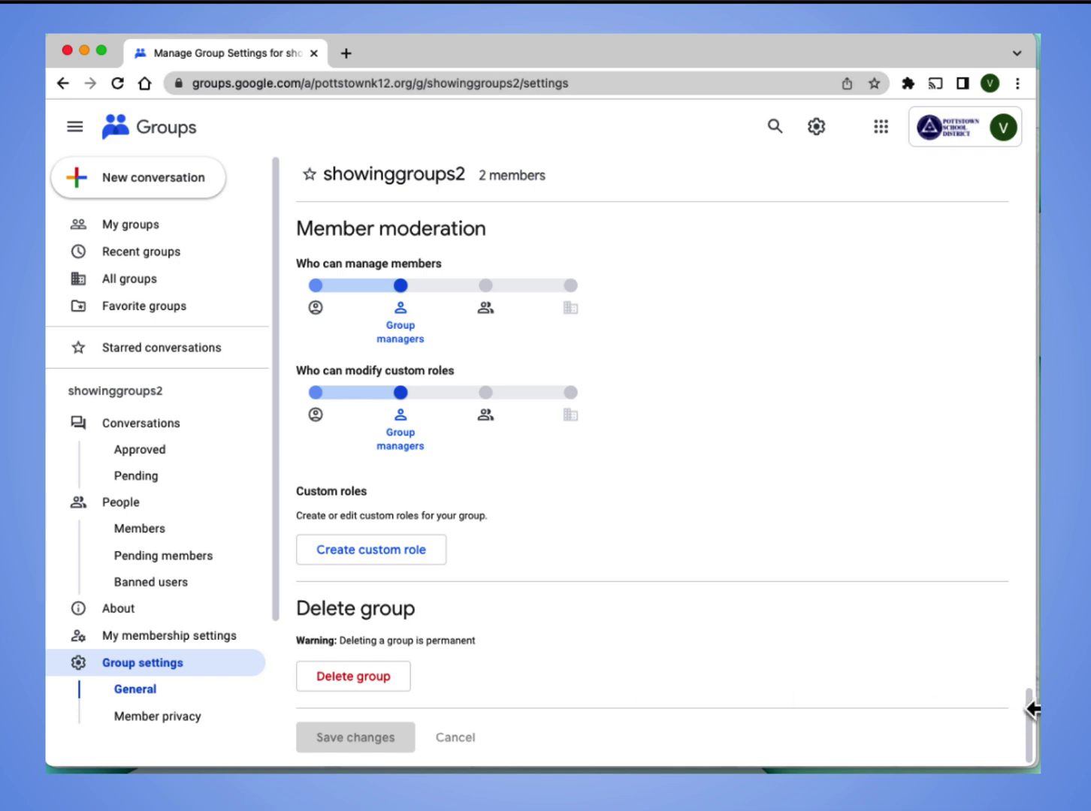
{"action": "left_click_drag", "start_coordinate": [1034, 730], "coordinate": [378, 49]}
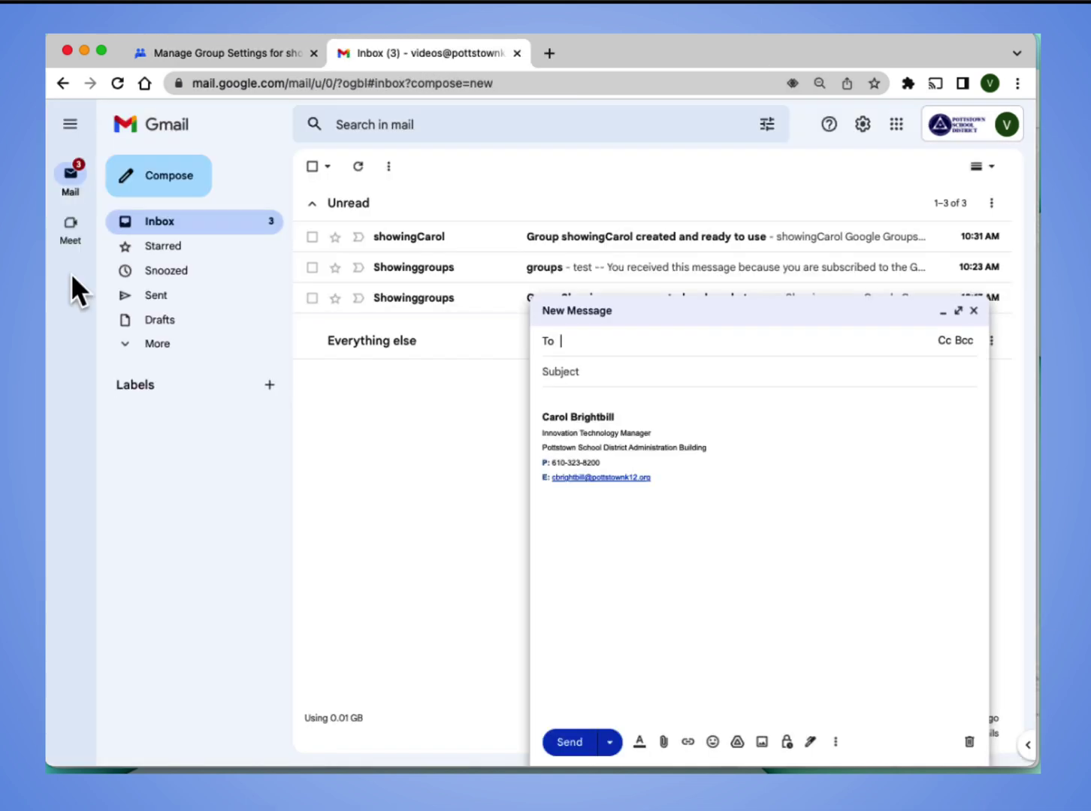
Address a new Gmail draft to showinggroups2 by picking it from the To-field suggestions
{"action": "type", "text": "showg"}
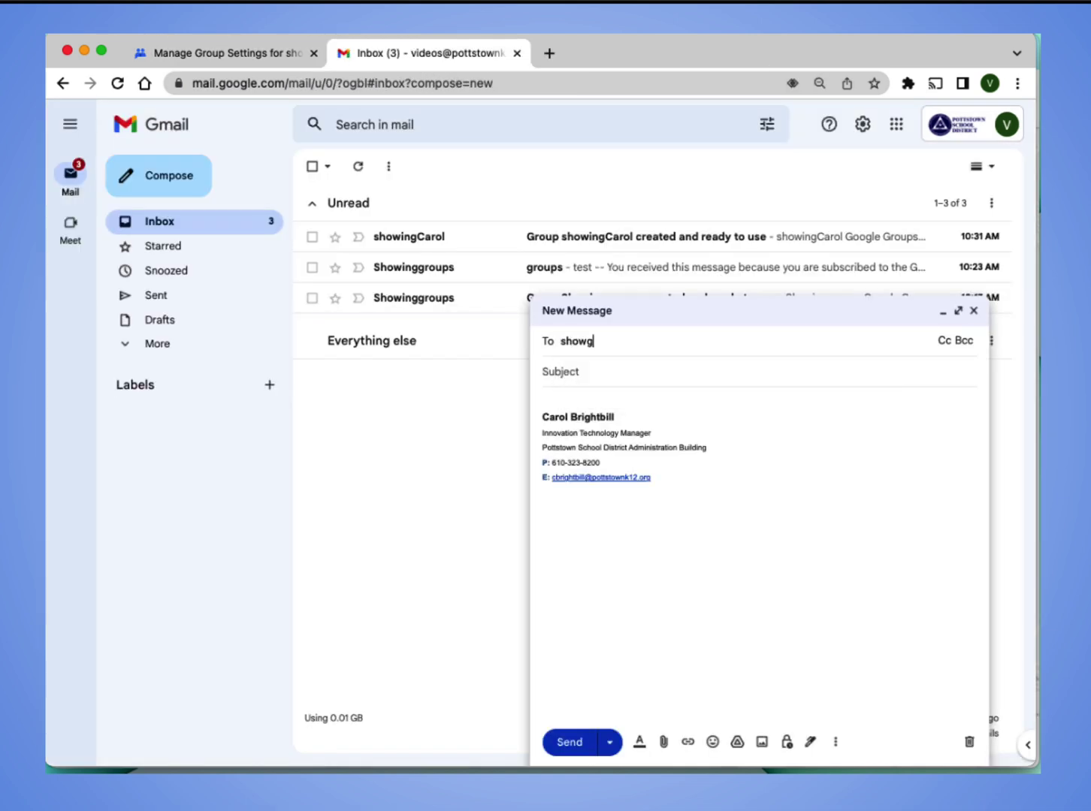
{"action": "key", "text": "BackSpace"}
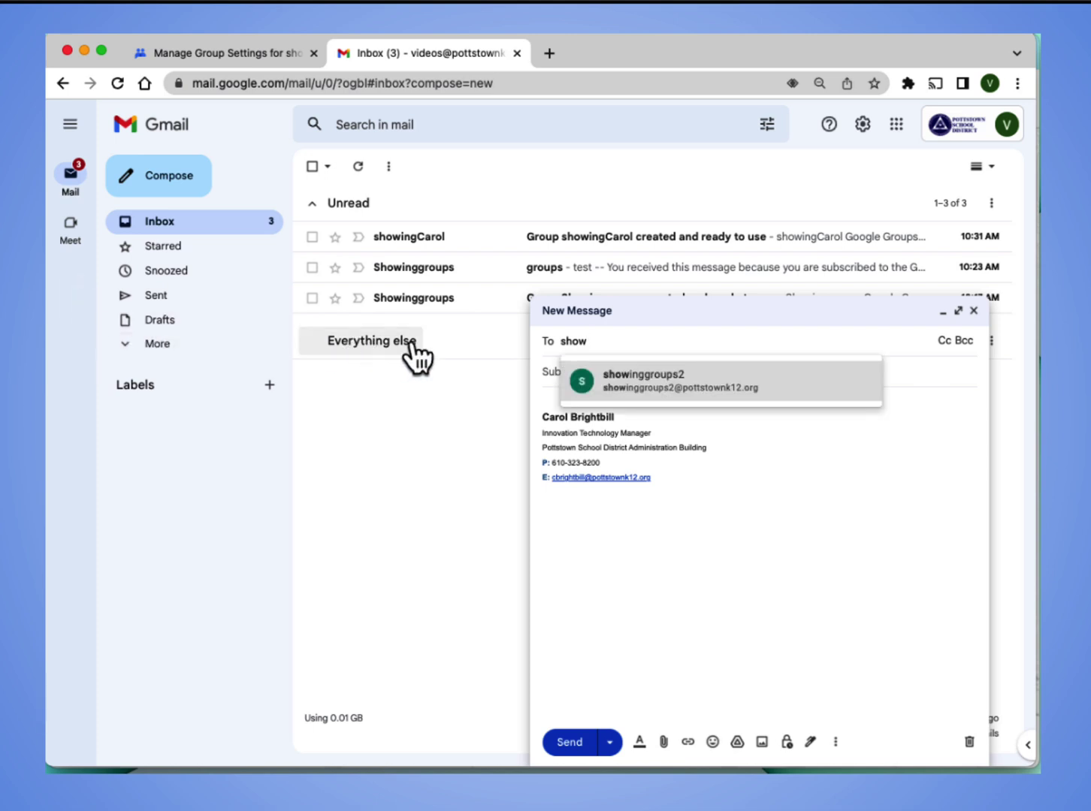
{"action": "left_click", "coordinate": [666, 398]}
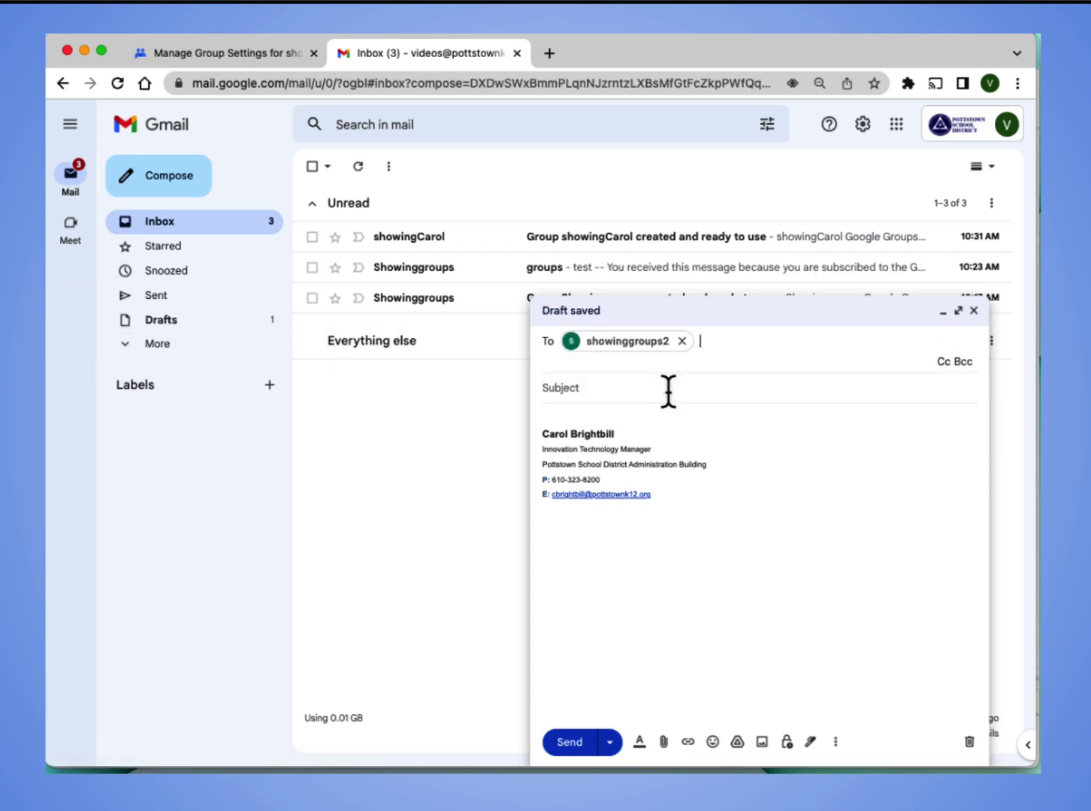